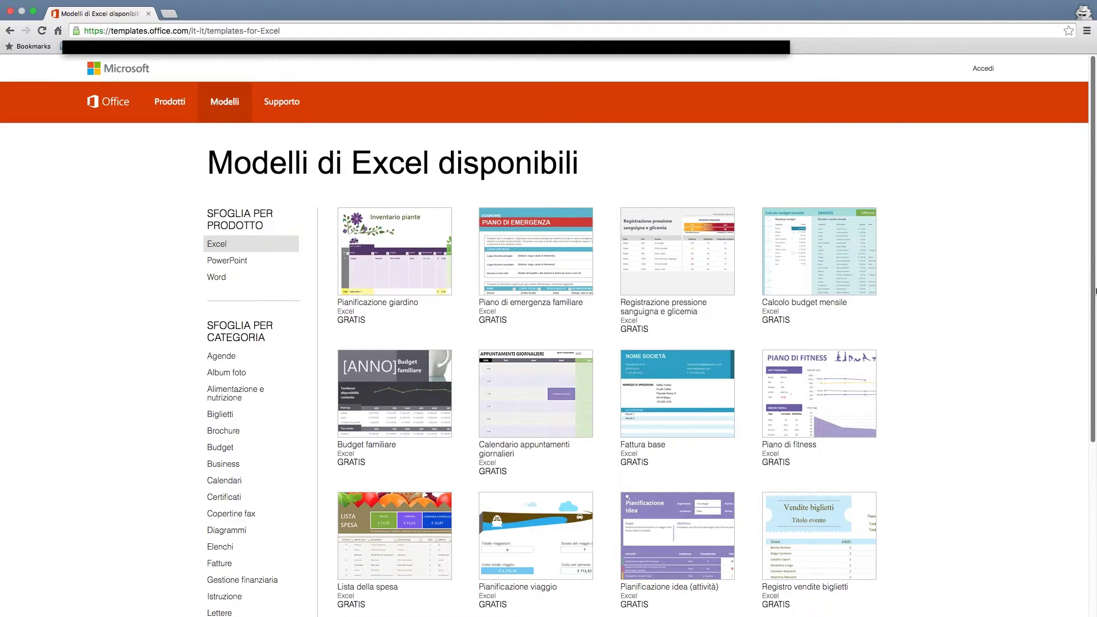
Sign in to the Microsoft account with its e-mail and password
left_click(985, 69)
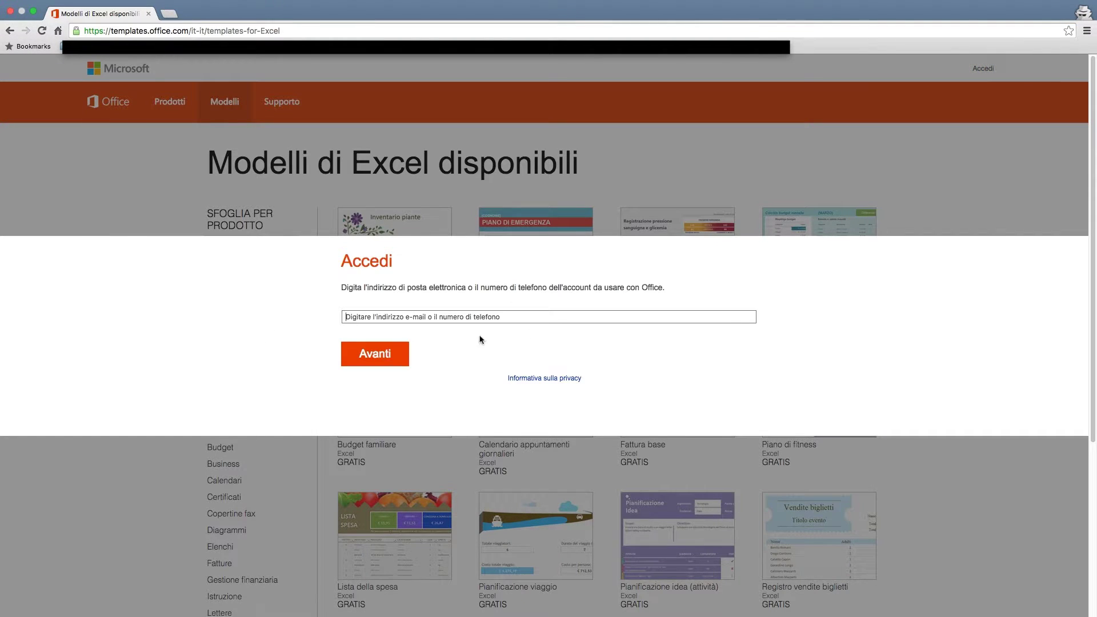
left_click(399, 322)
type("email@example.com")
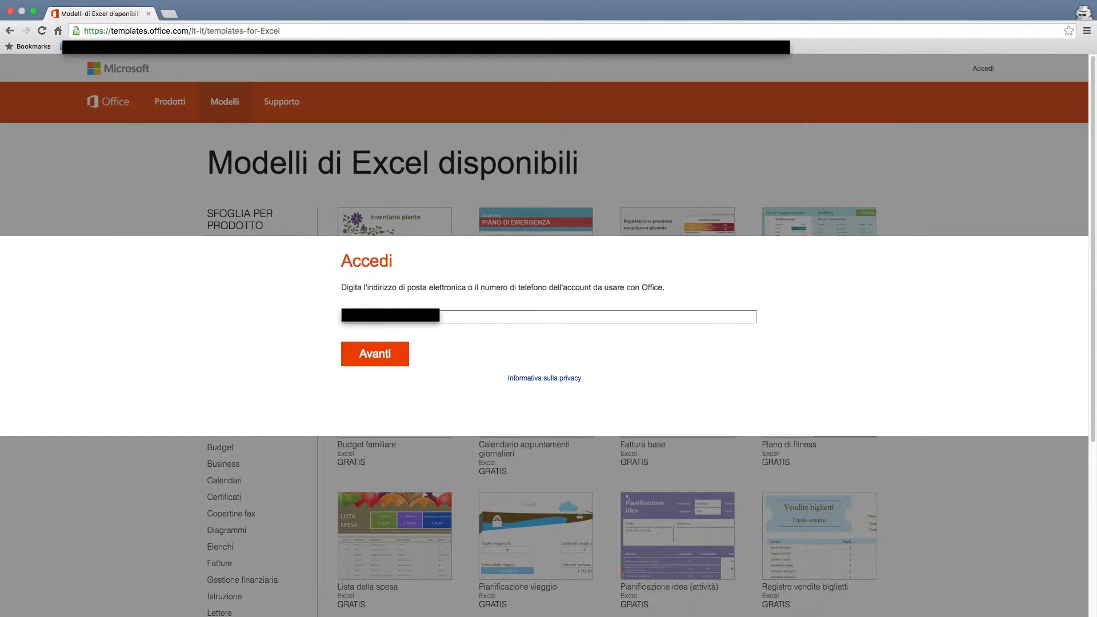
left_click(378, 357)
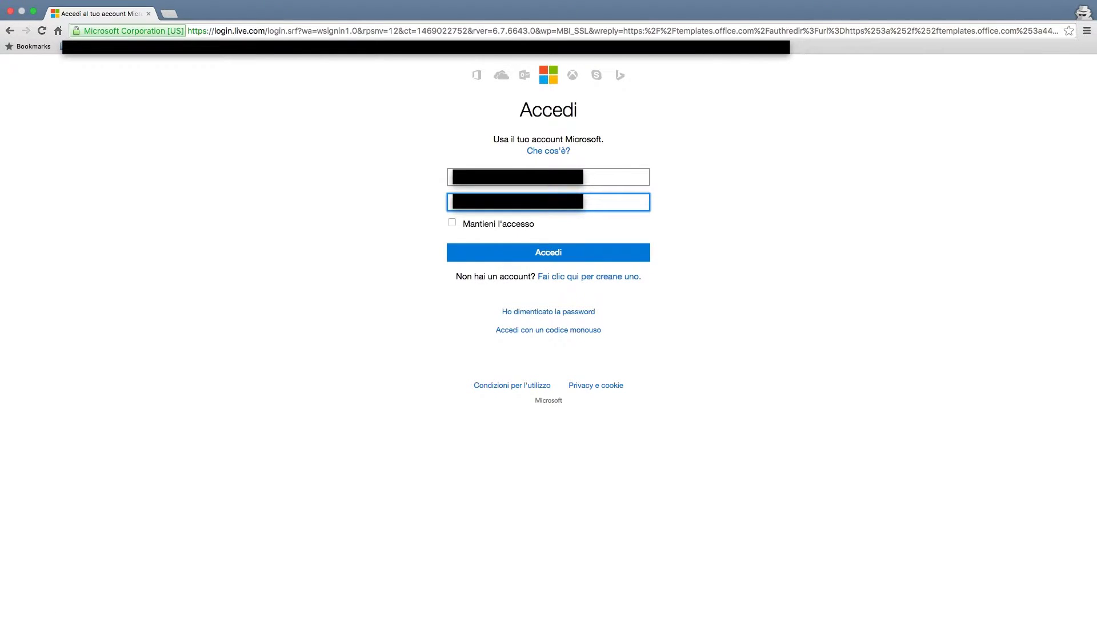
left_click(561, 252)
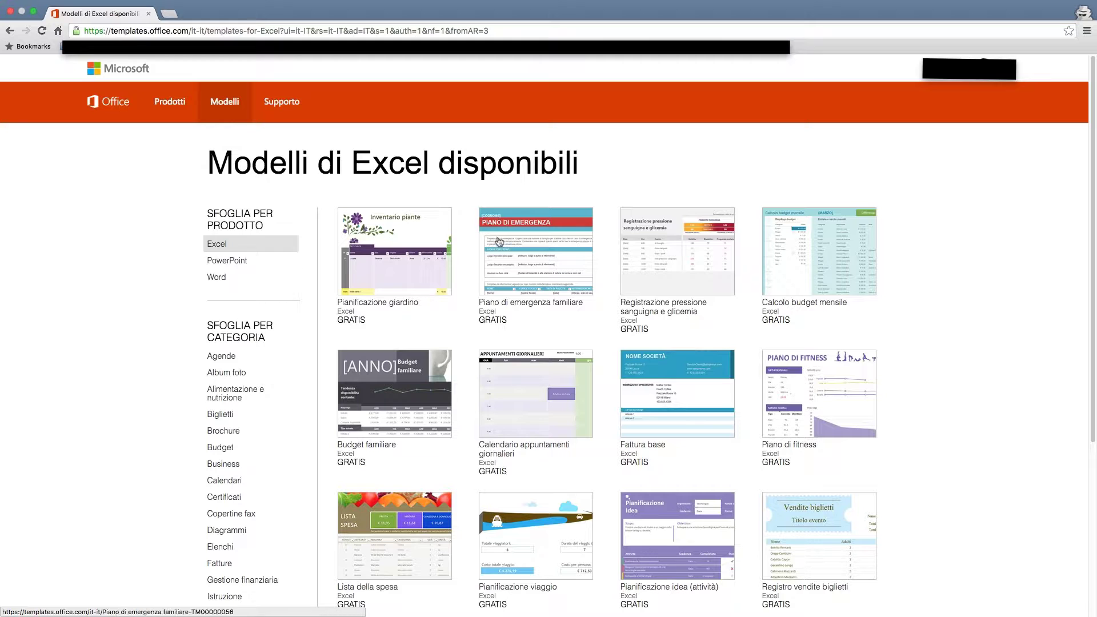
Find the Pianificazione viaggio template in the gallery and launch it in Excel Online
scroll(627, 289, "down", 1)
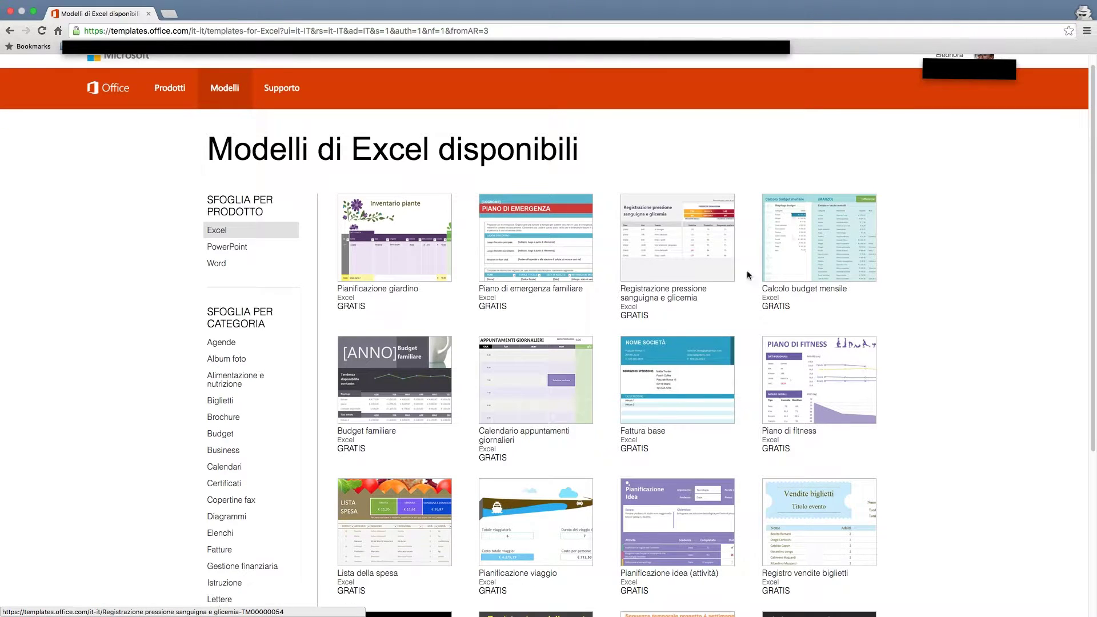
scroll(746, 270, "down", 5)
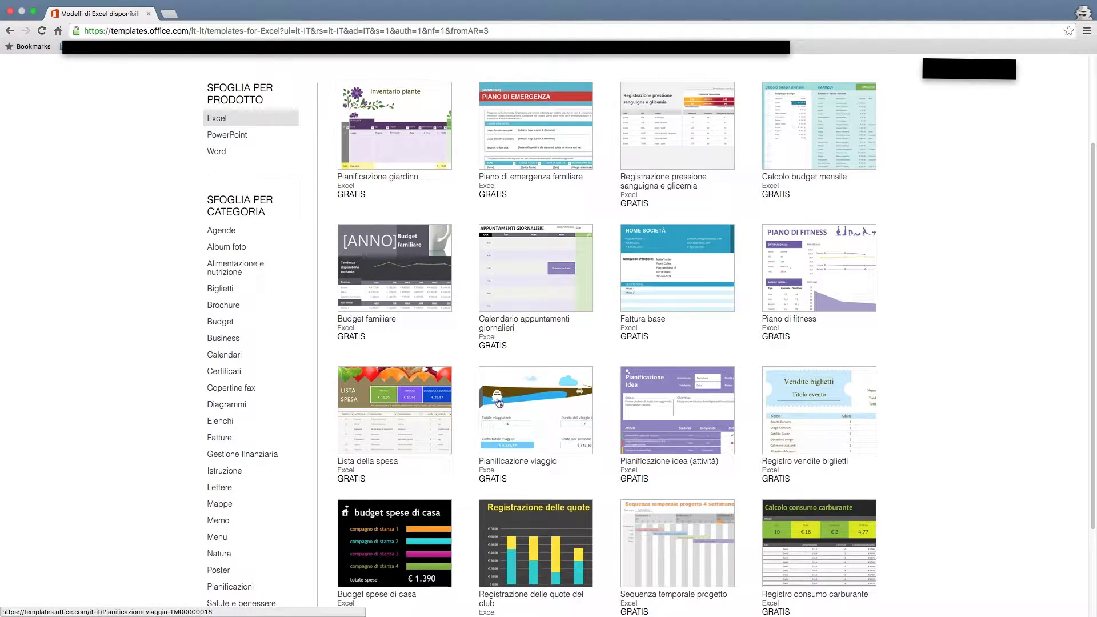
left_click(527, 412)
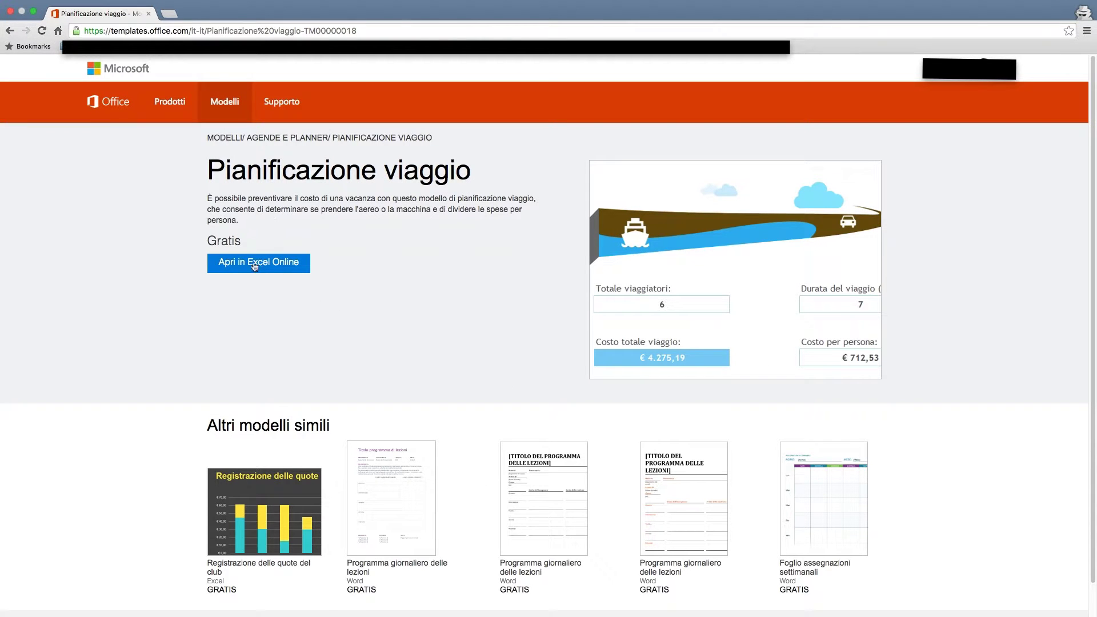
left_click(252, 266)
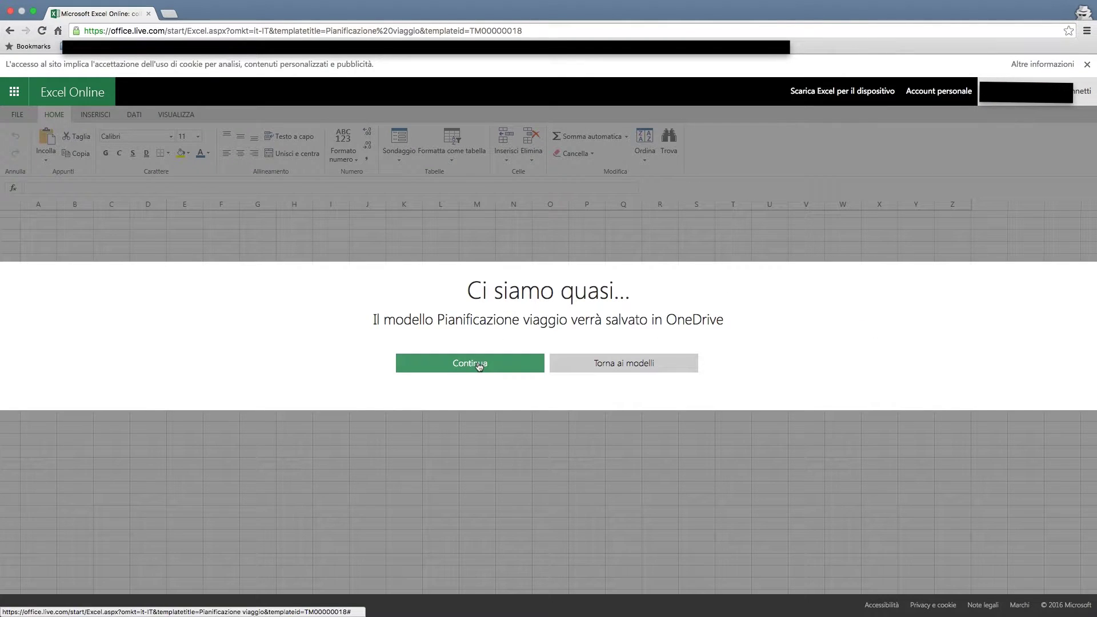
Accept saving the template to OneDrive as Cartella.xlsx and browse the budget tables
left_click(479, 367)
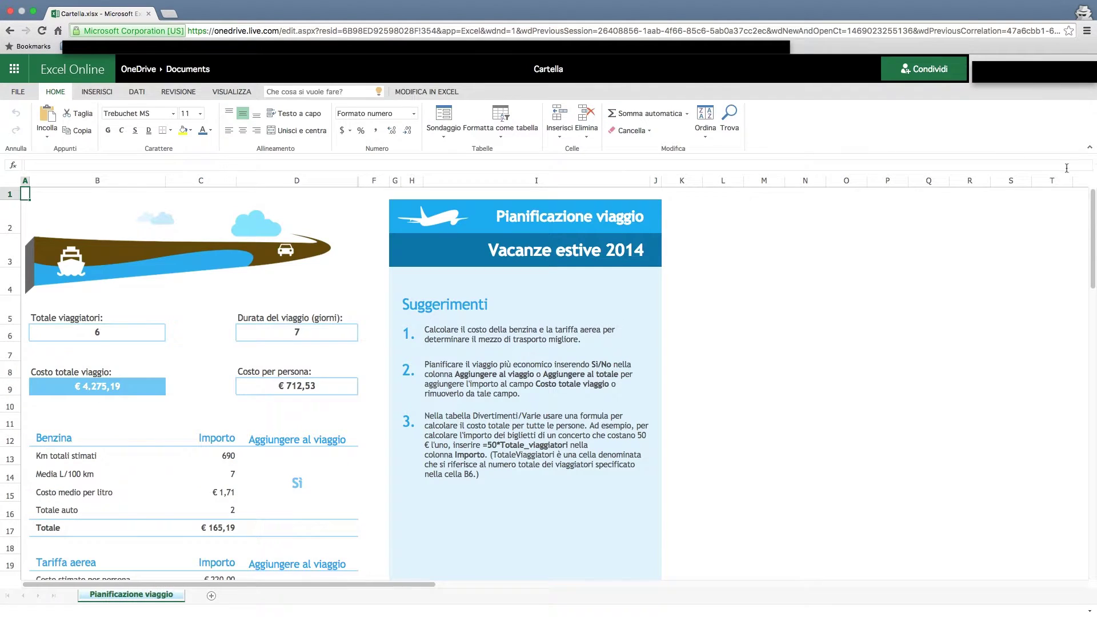
scroll(512, 340, "down", 2)
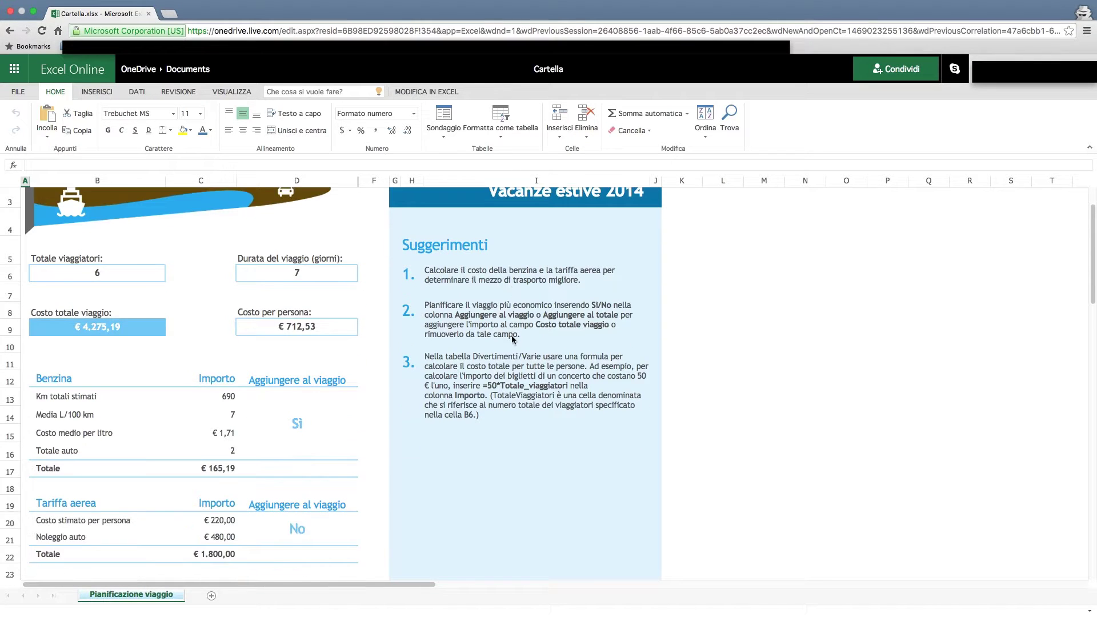
scroll(513, 340, "down", 1)
scroll(512, 338, "down", 5)
scroll(509, 333, "down", 2)
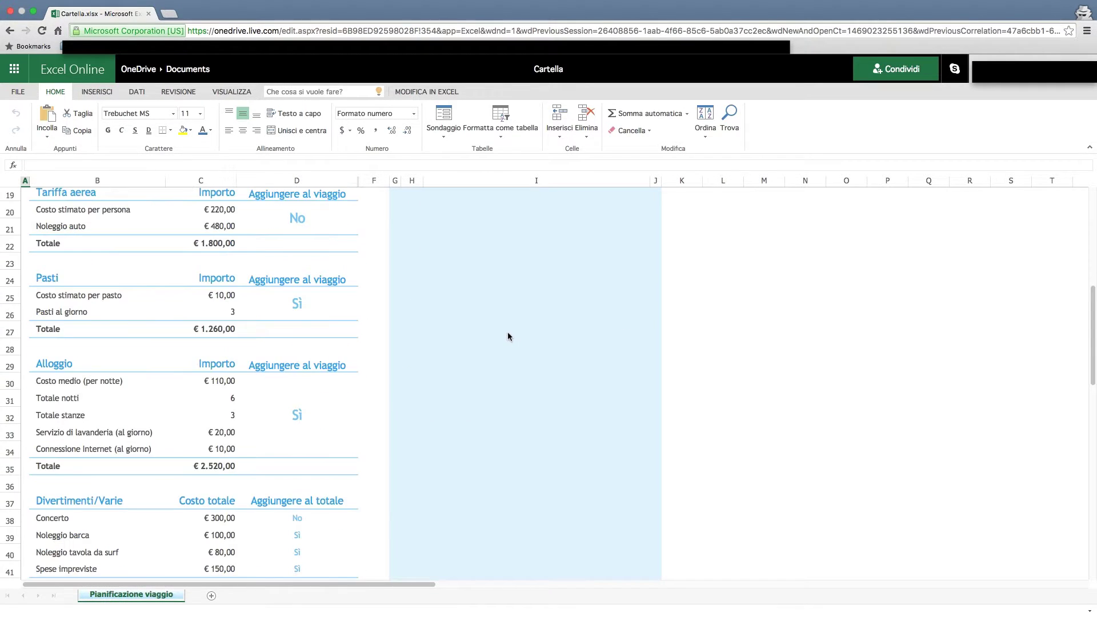
scroll(507, 333, "down", 1)
scroll(506, 332, "up", 15)
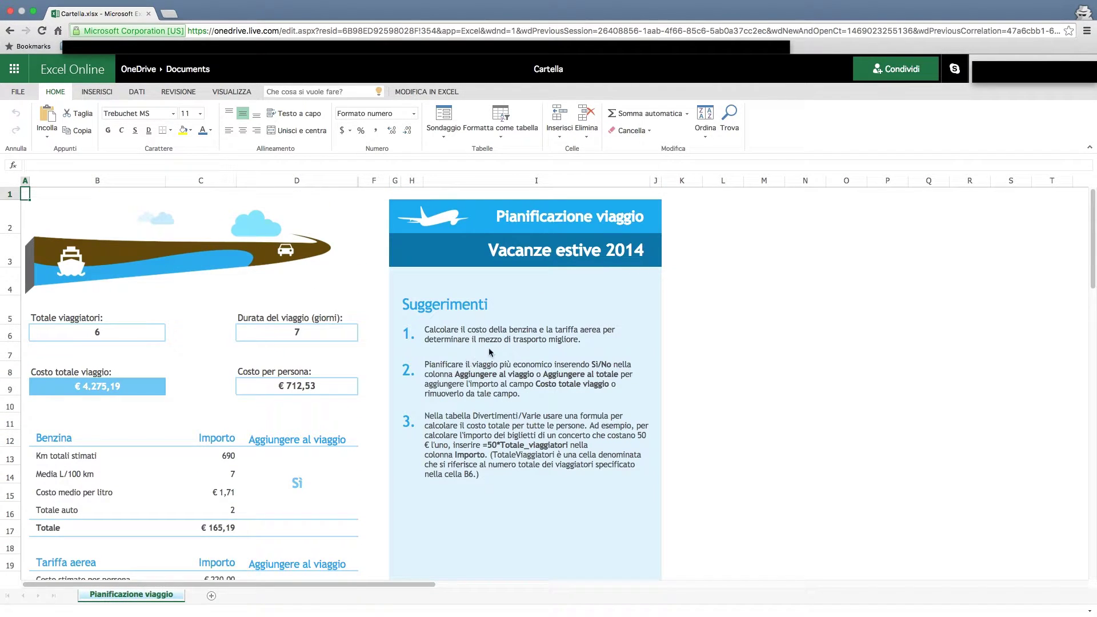
Change the title in I3 to 'Vacanze estive 2016'
left_click(634, 253)
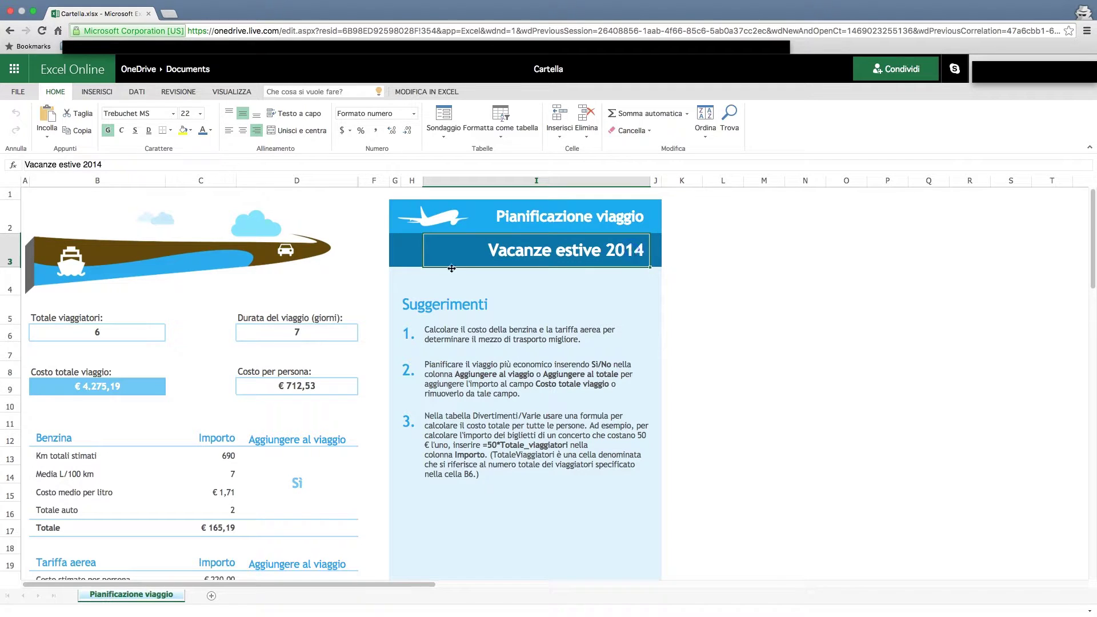
left_click(253, 164)
key("BackSpace")
type("6")
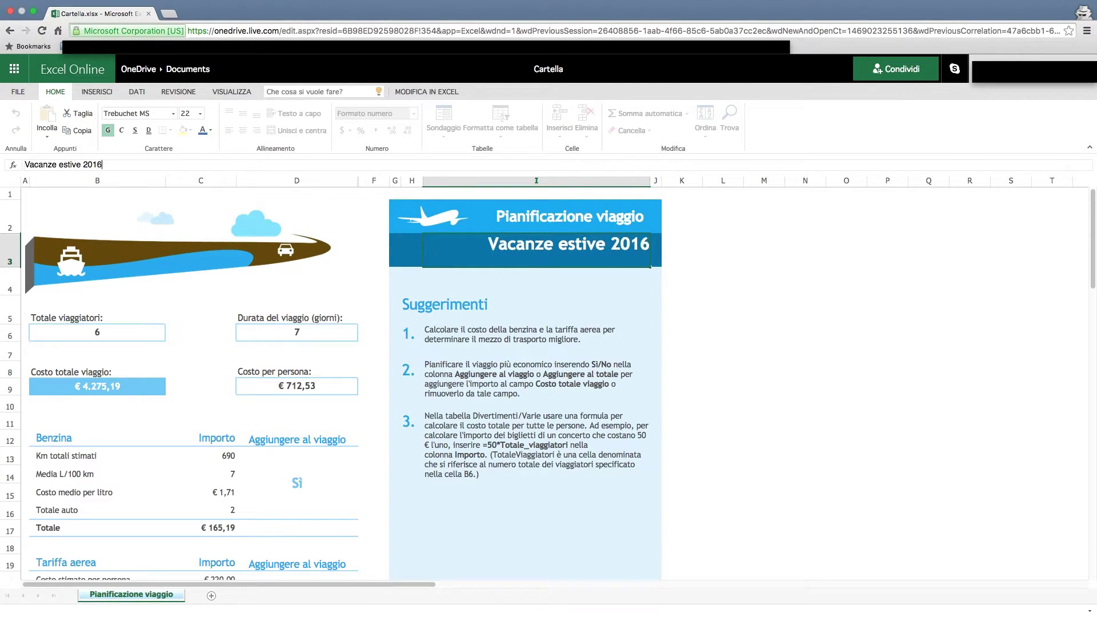
key("Return")
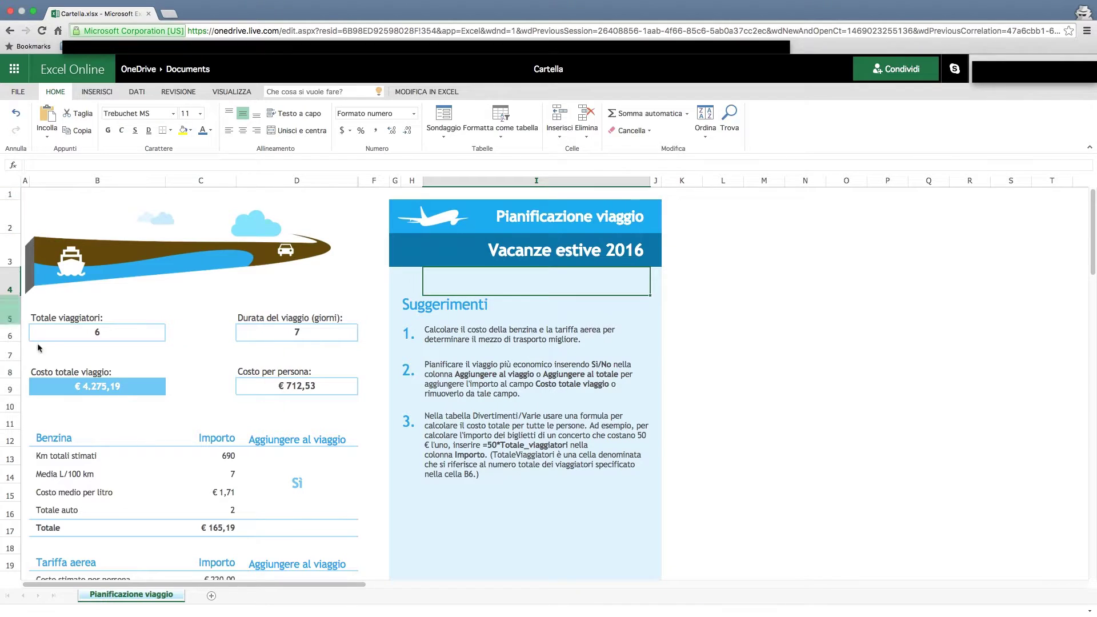
Enter 4 travelers in B6 and a 10-day duration in D6
left_click(98, 335)
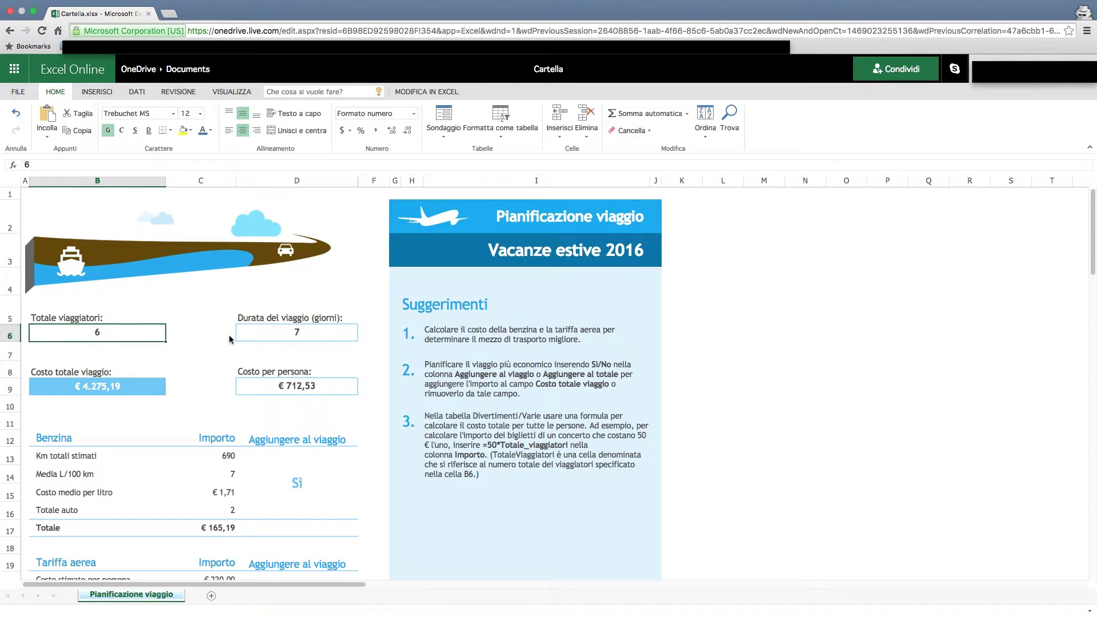
type("4")
key("Tab")
key("Tab")
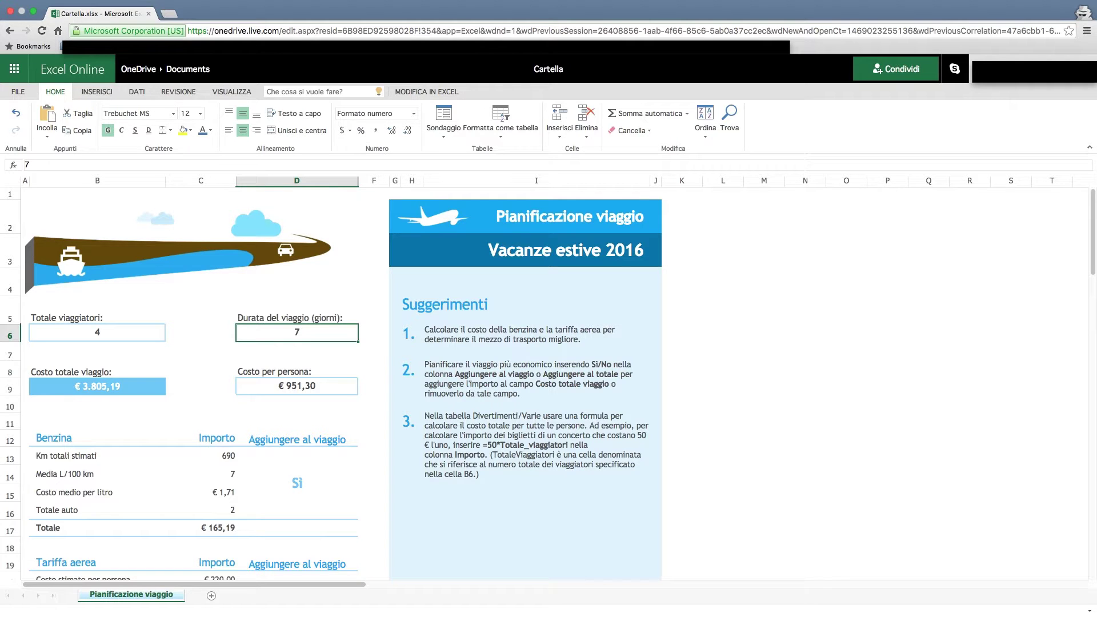
type("10")
key("Return")
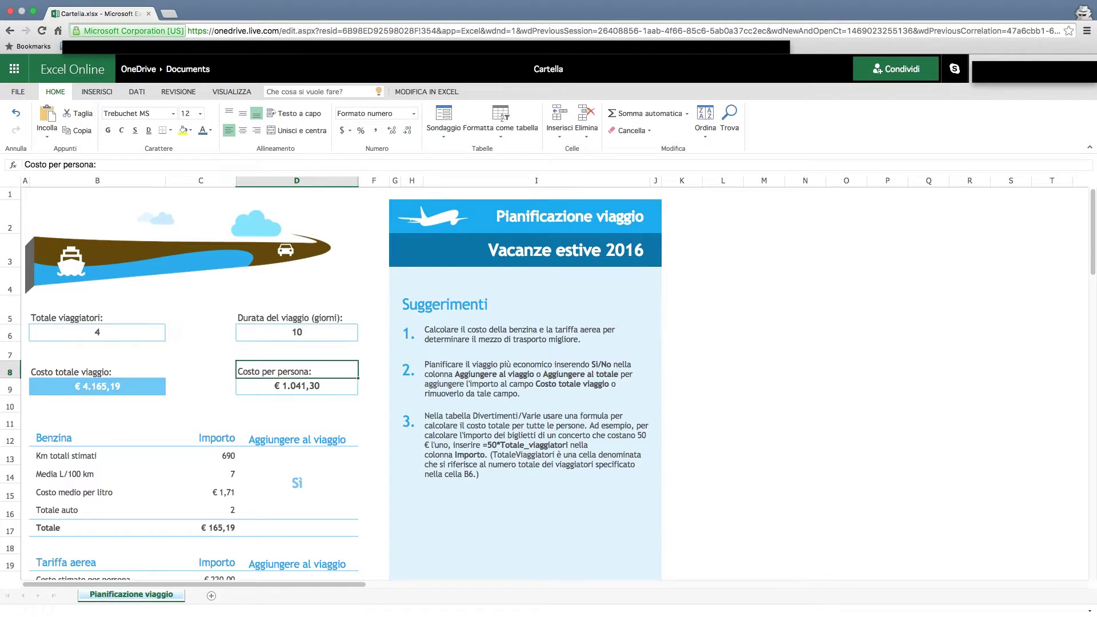
left_click(183, 386)
scroll(271, 400, "down", 3)
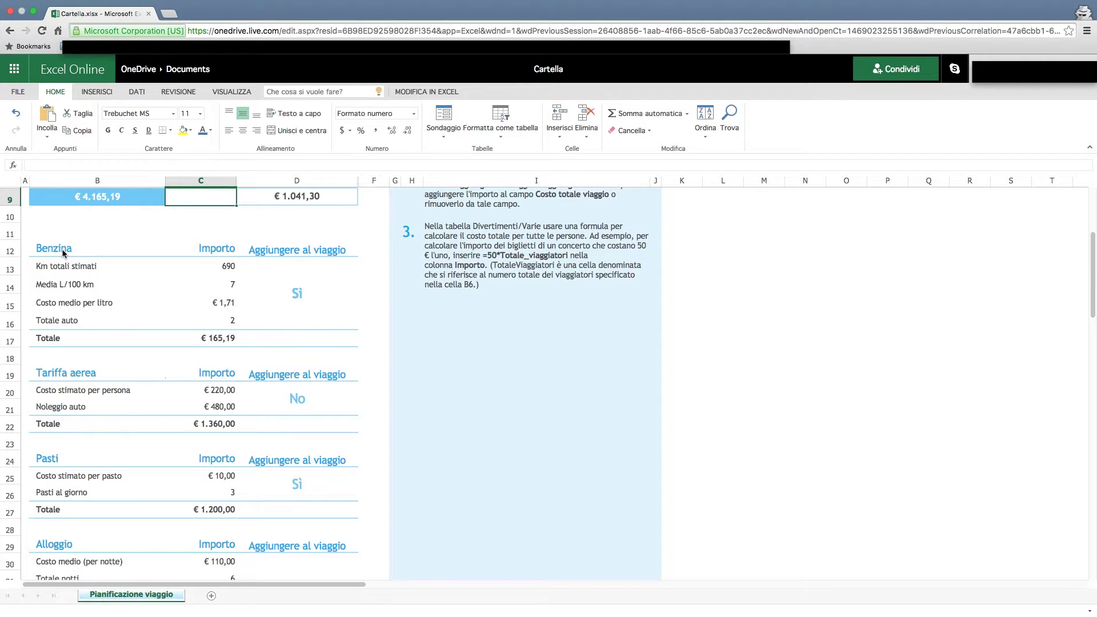
scroll(224, 298, "down", 1)
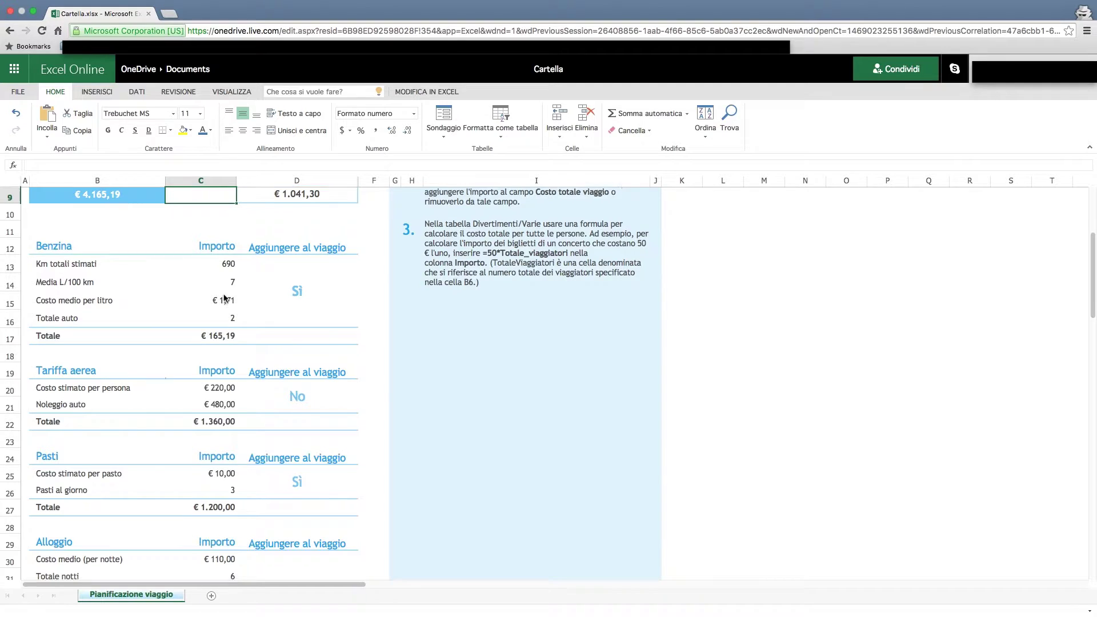
scroll(225, 298, "down", 1)
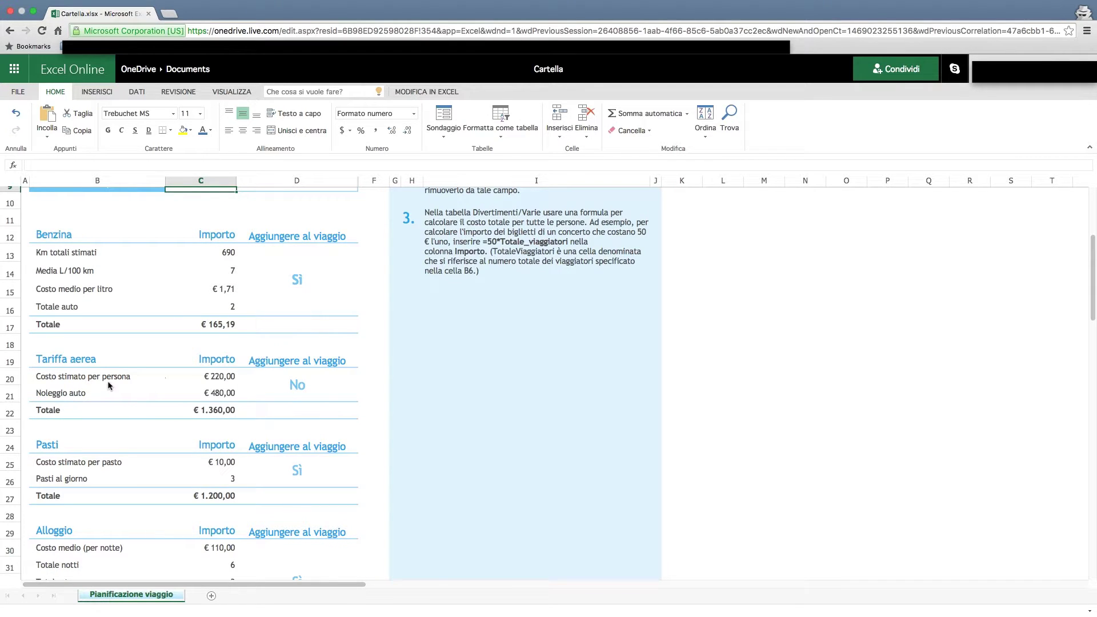
scroll(61, 365, "down", 5)
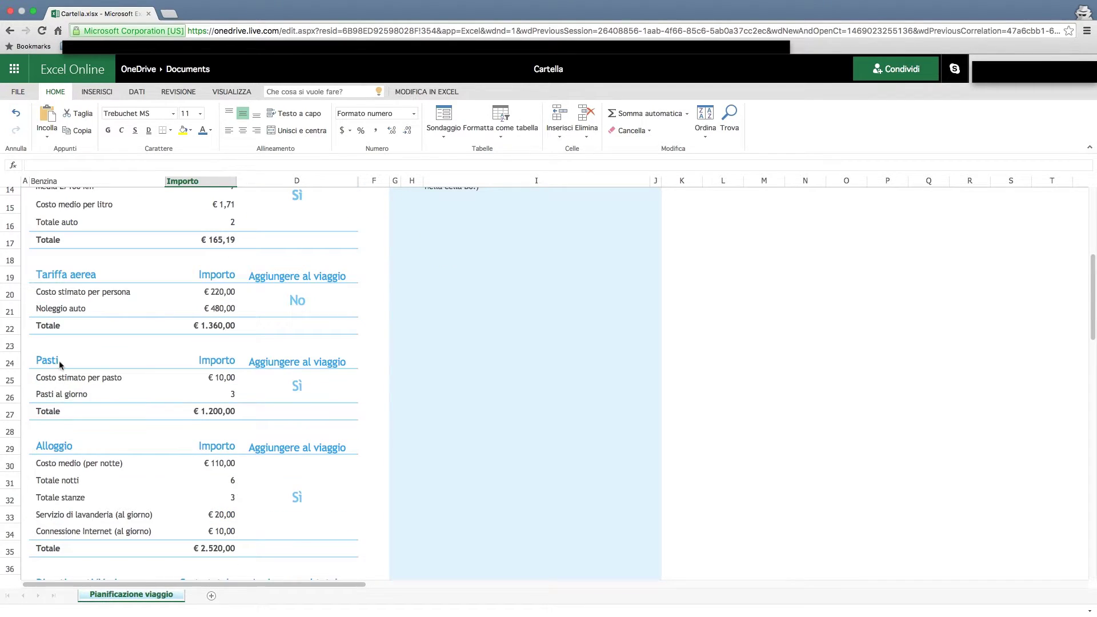
scroll(169, 411, "down", 5)
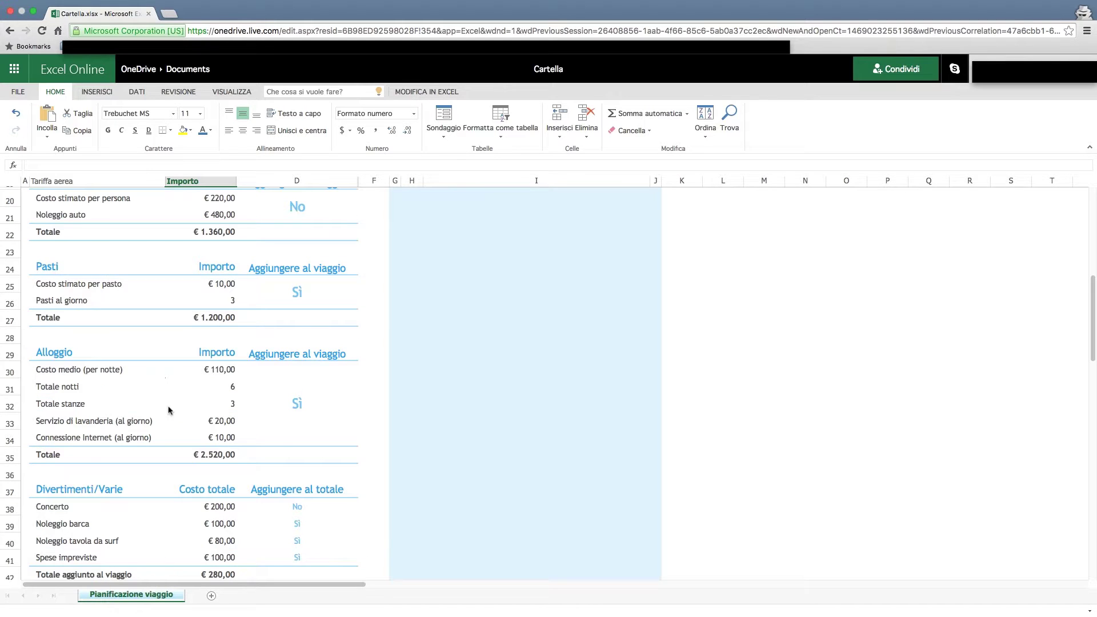
scroll(160, 468, "down", 4)
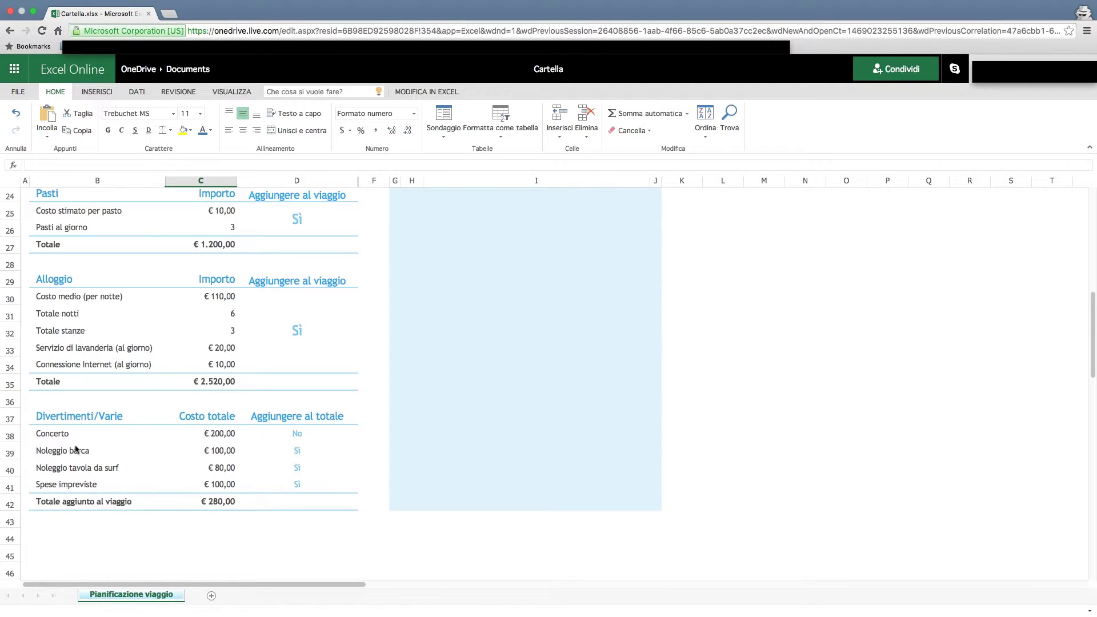
scroll(290, 393, "up", 10)
Set the Benzina inclusion entry to 'no', excluding fuel costs from the trip total
left_click(296, 374)
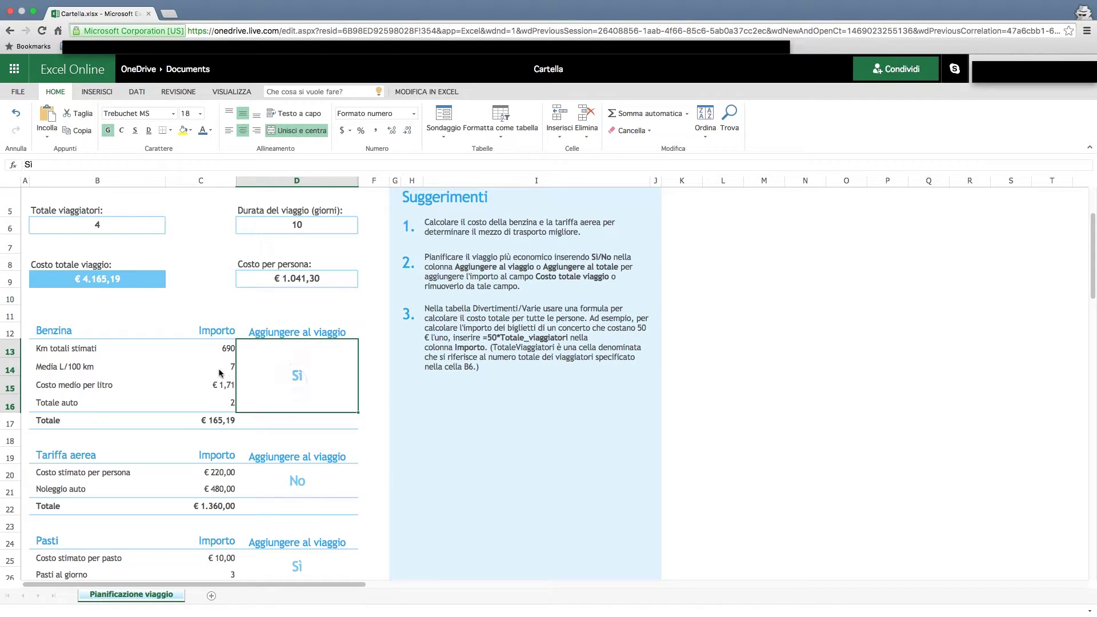
scroll(286, 376, "up", 1)
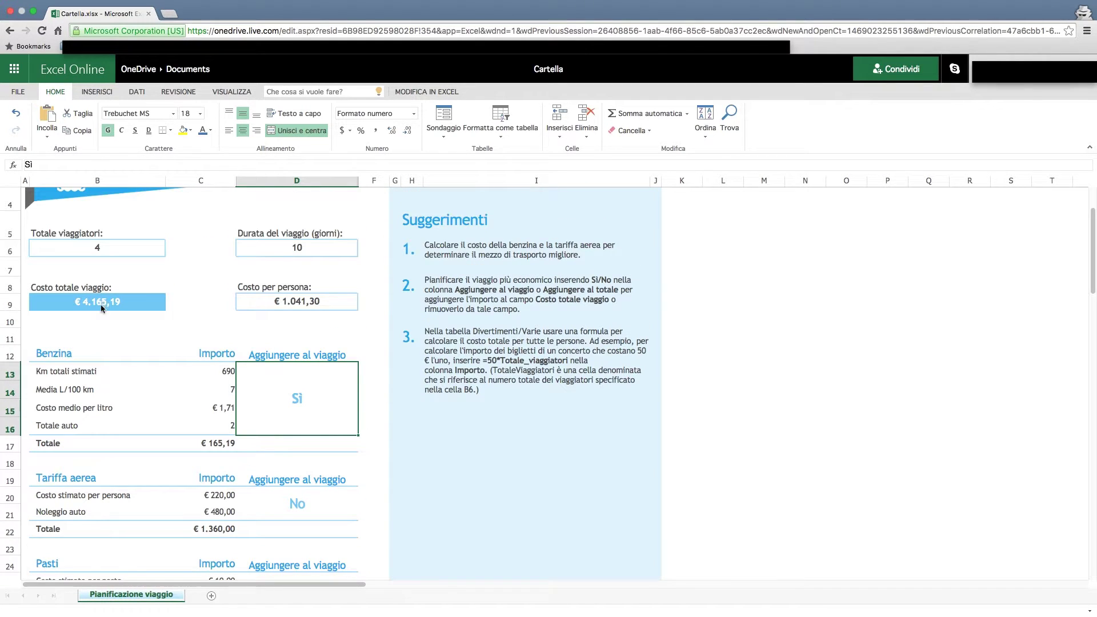
type("no")
key("Return")
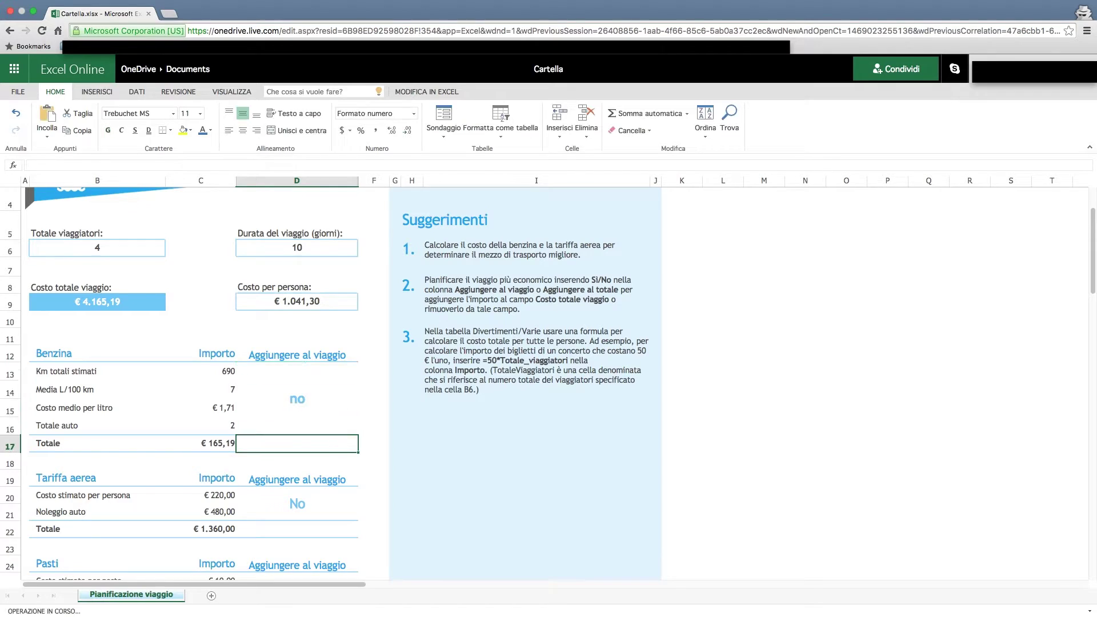
key("Up")
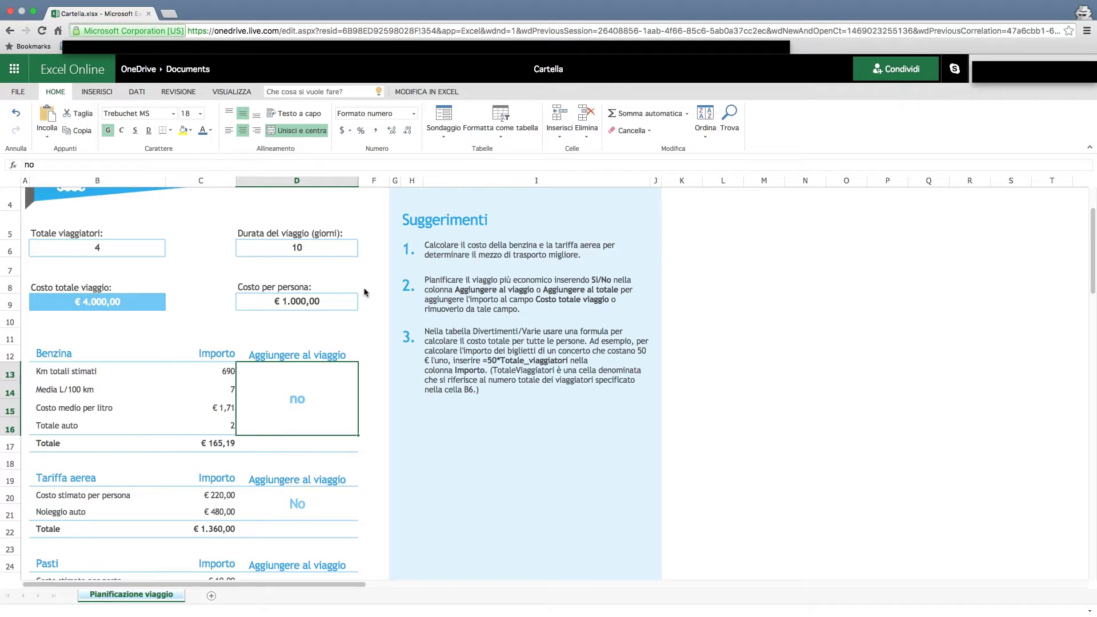
Open Cartella.xlsx from the OneDrive Documents folder
left_click(138, 70)
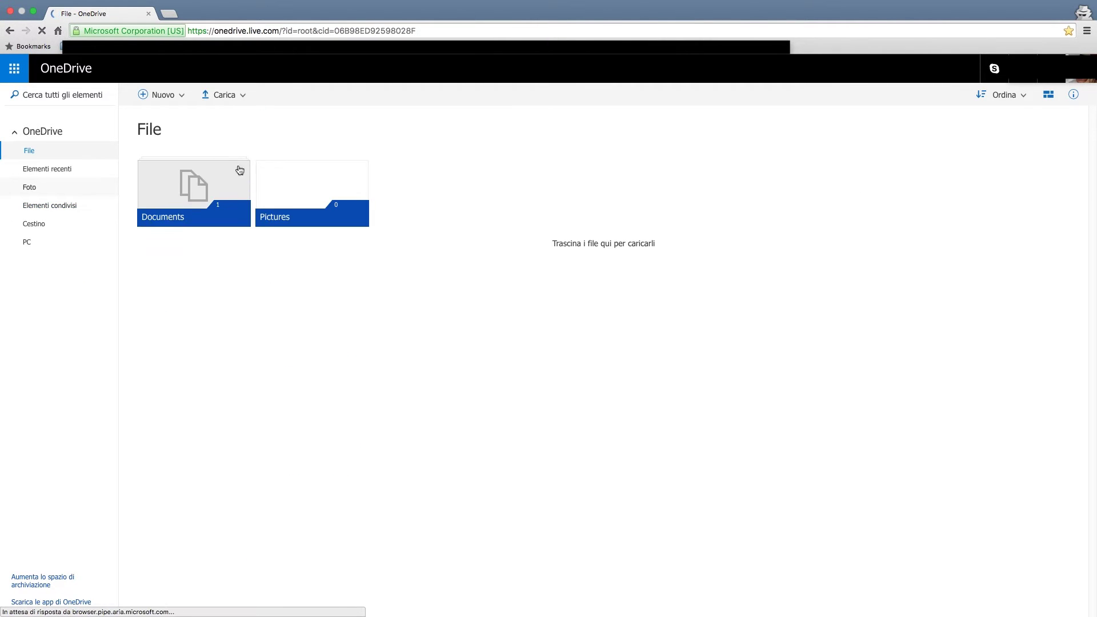
left_click(202, 200)
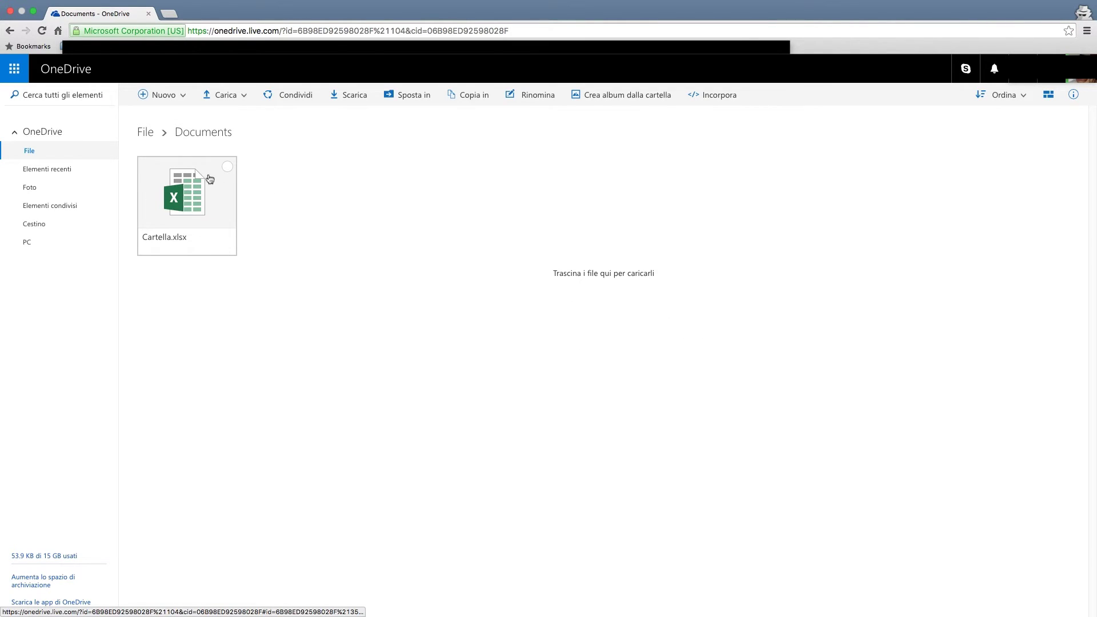
mouse_move(187, 201)
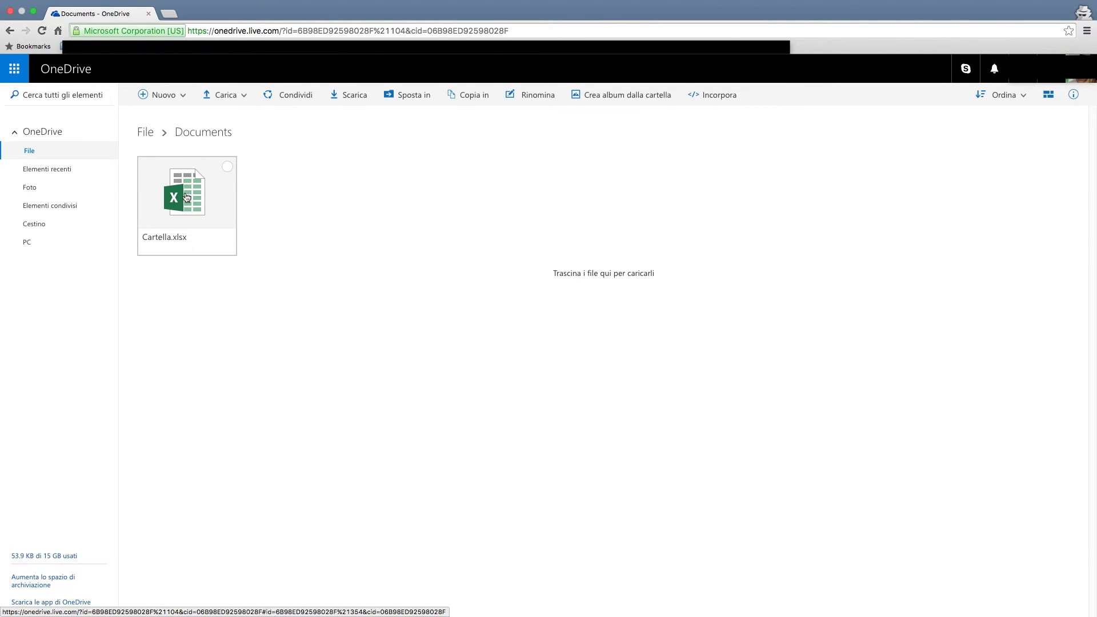
left_click(182, 208)
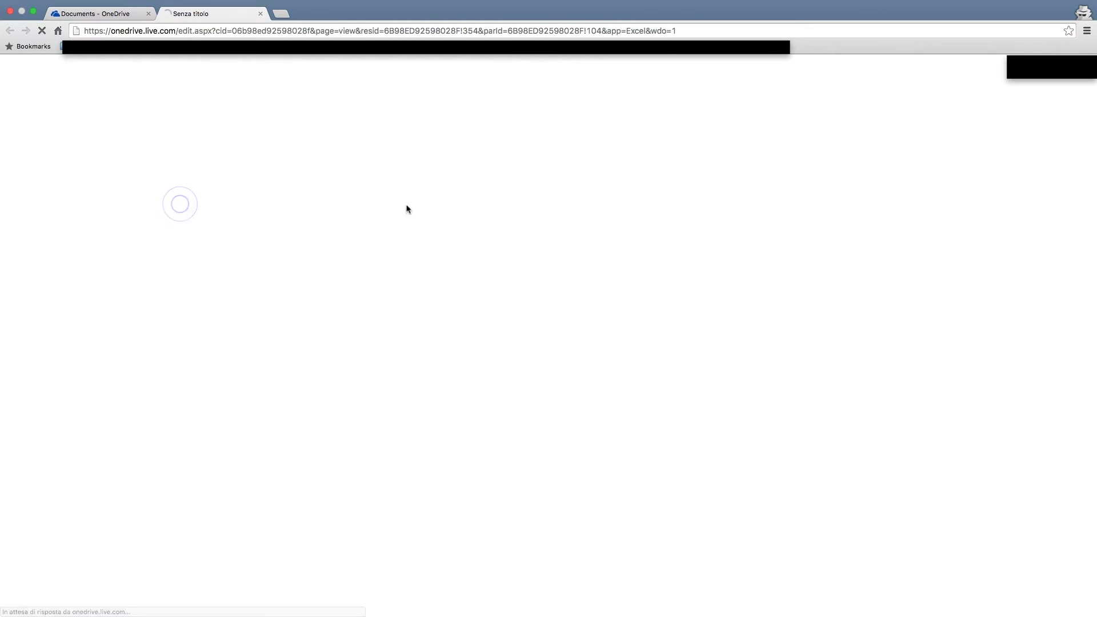